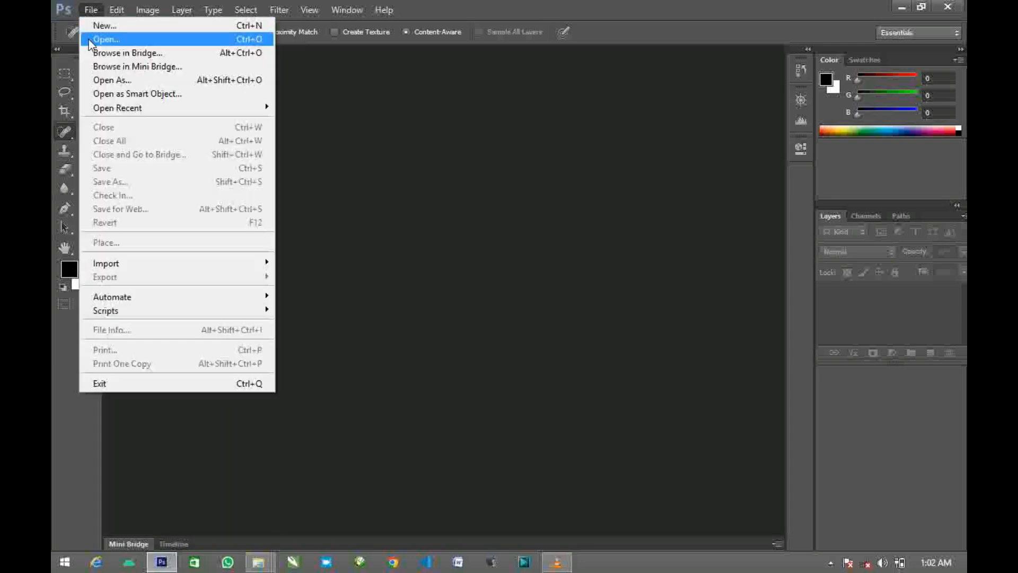
- Open the image "tree-g9e981ab9b_1280 - Copy" from the assets folder
{"action": "left_click", "coordinate": [88, 40]}
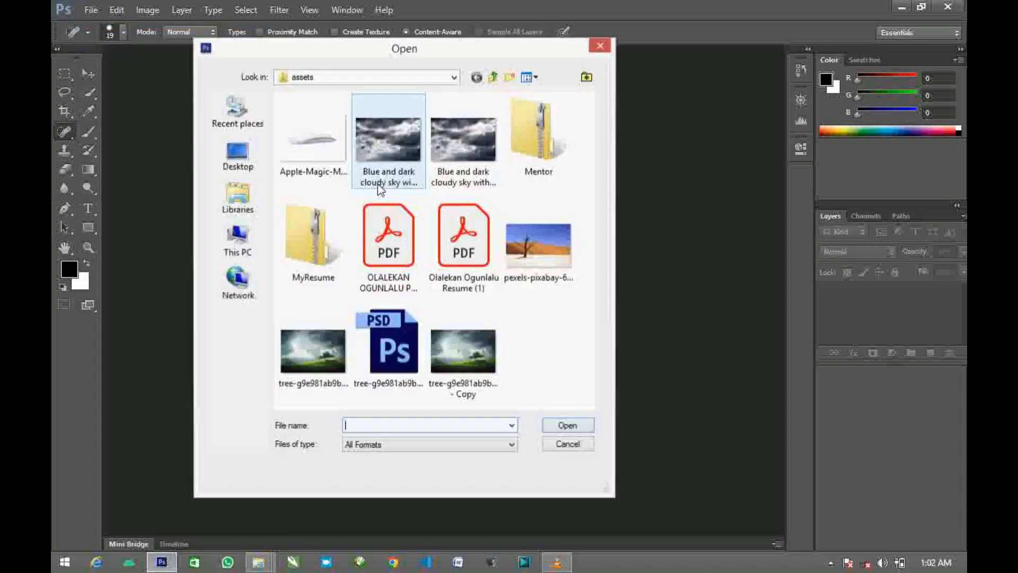
{"action": "left_click", "coordinate": [490, 382]}
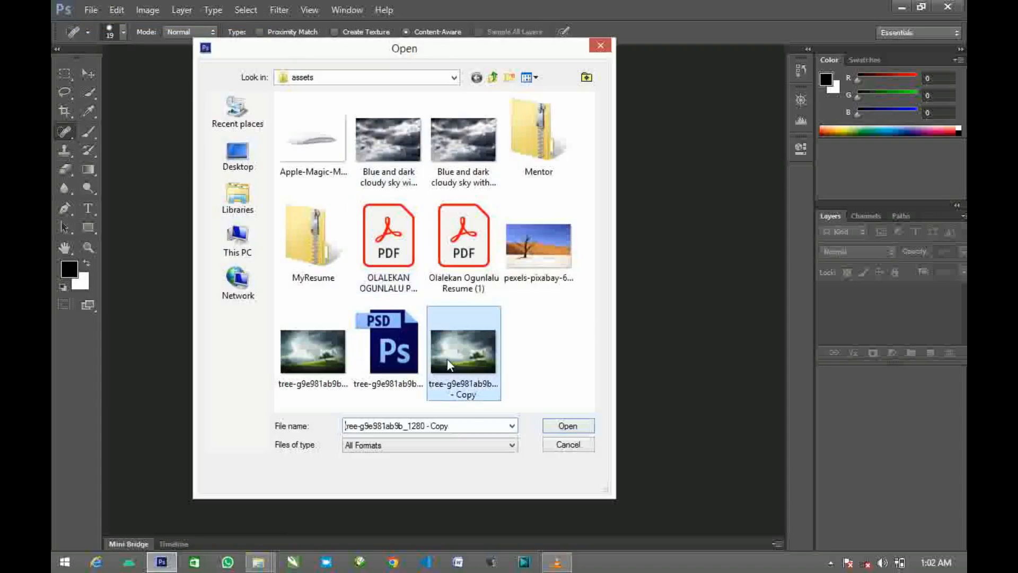
{"action": "left_click", "coordinate": [567, 426]}
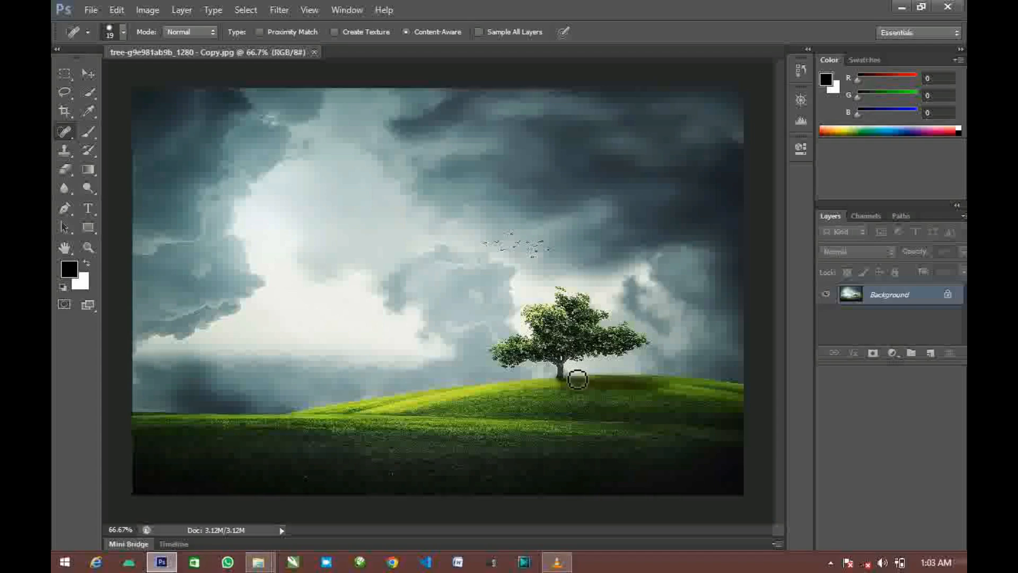
- Convert the locked Background into a regular layer named "original"
{"action": "double_click", "coordinate": [949, 300]}
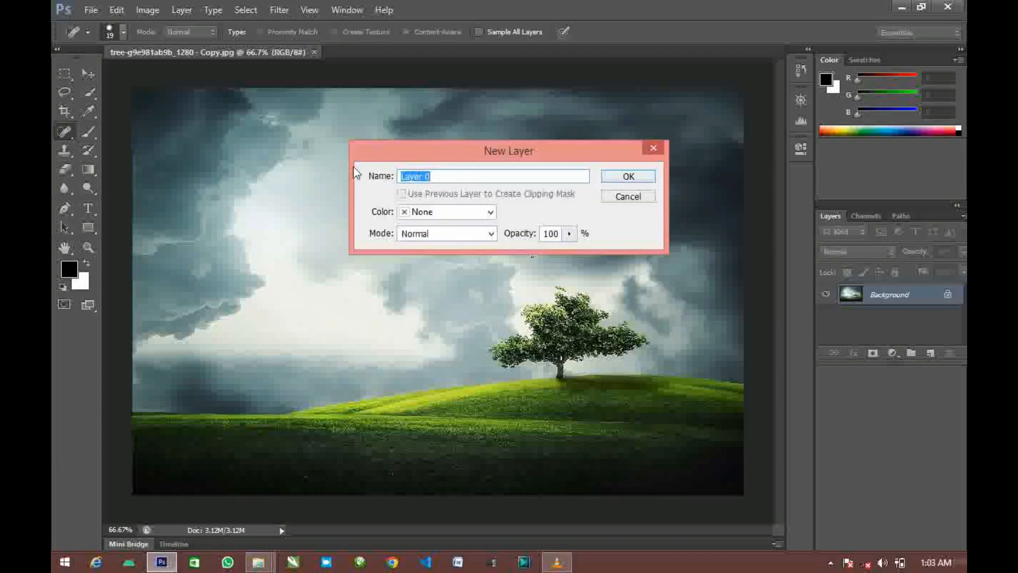
{"action": "type", "text": "original"}
{"action": "left_click", "coordinate": [628, 176]}
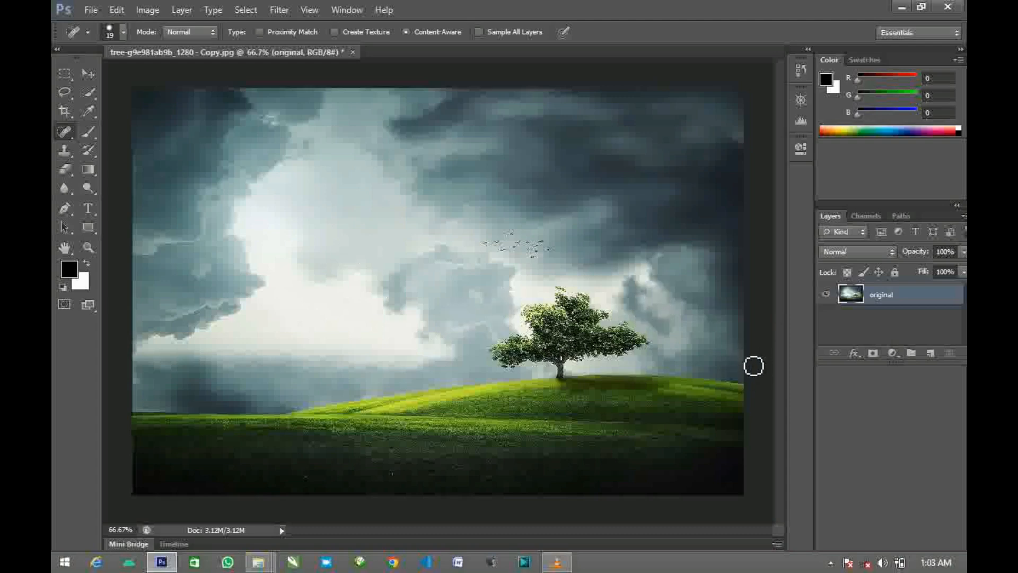
- Add an empty layer above the original, make it active, and enable Sample All Layers for the Spot Healing Brush
{"action": "left_click", "coordinate": [931, 359]}
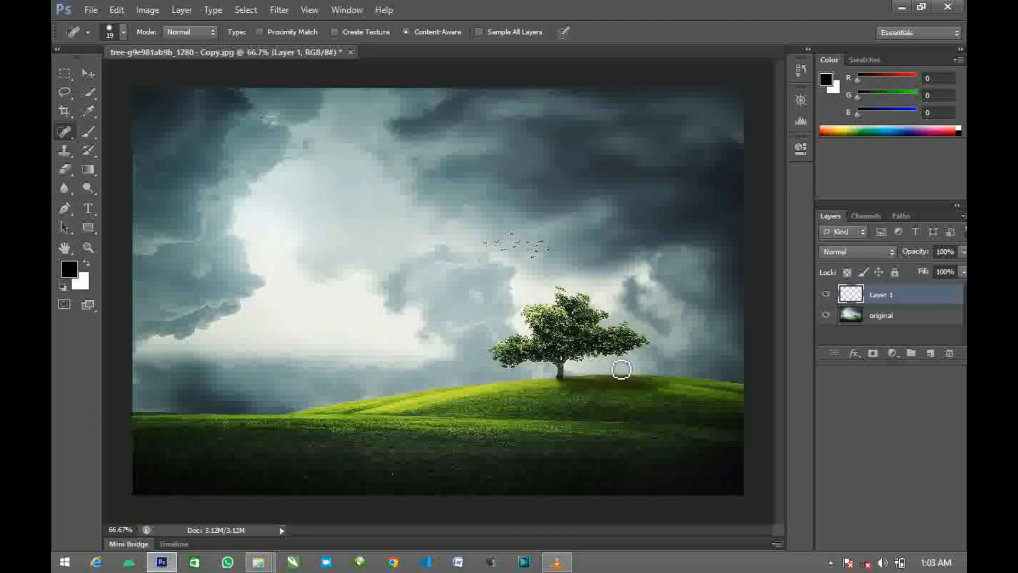
{"action": "left_click", "coordinate": [880, 317]}
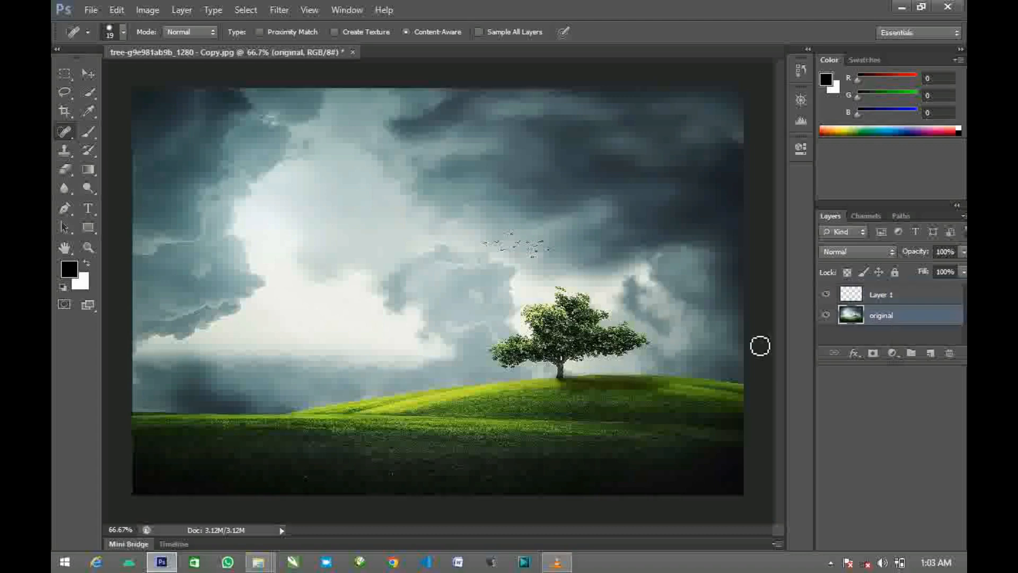
{"action": "left_click", "coordinate": [882, 296]}
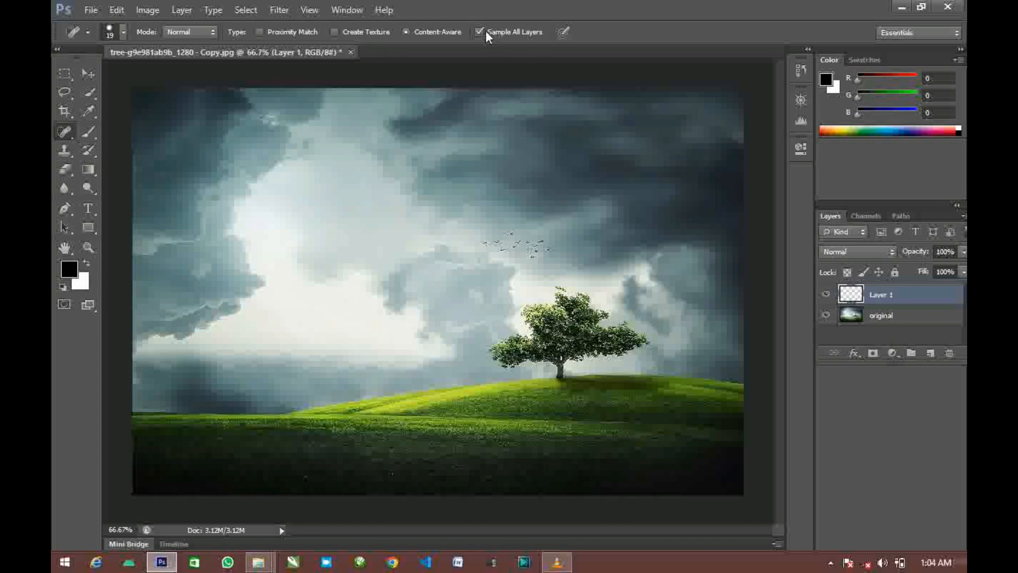
- Remove the tree by painting over its crown and trunk with a 48 px content-aware Spot Healing Brush
{"action": "left_click", "coordinate": [118, 34]}
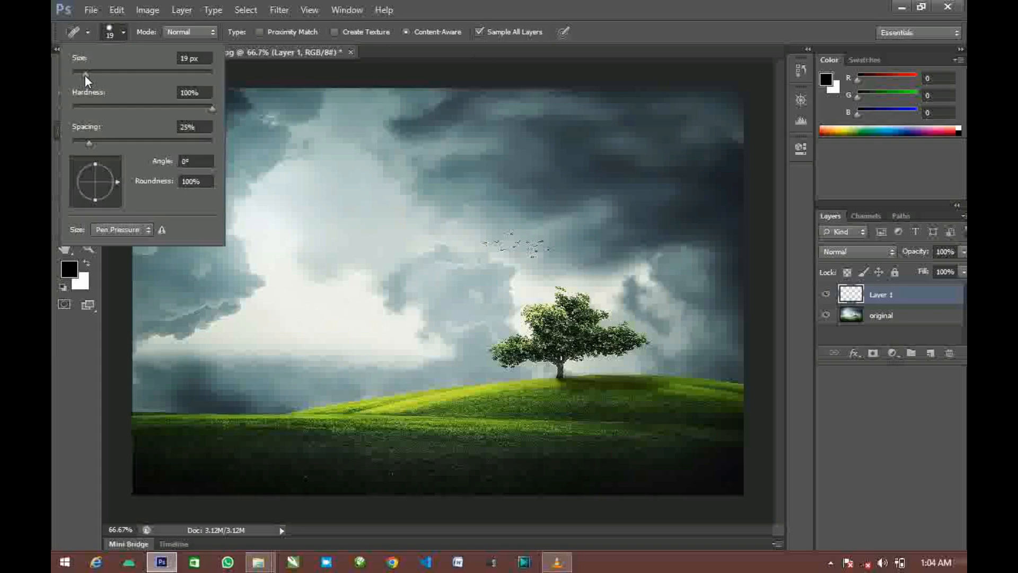
{"action": "mouse_move", "coordinate": [85, 75]}
{"action": "left_mouse_down"}
{"action": "mouse_move", "coordinate": [115, 73]}
{"action": "mouse_move", "coordinate": [106, 75]}
{"action": "left_mouse_up"}
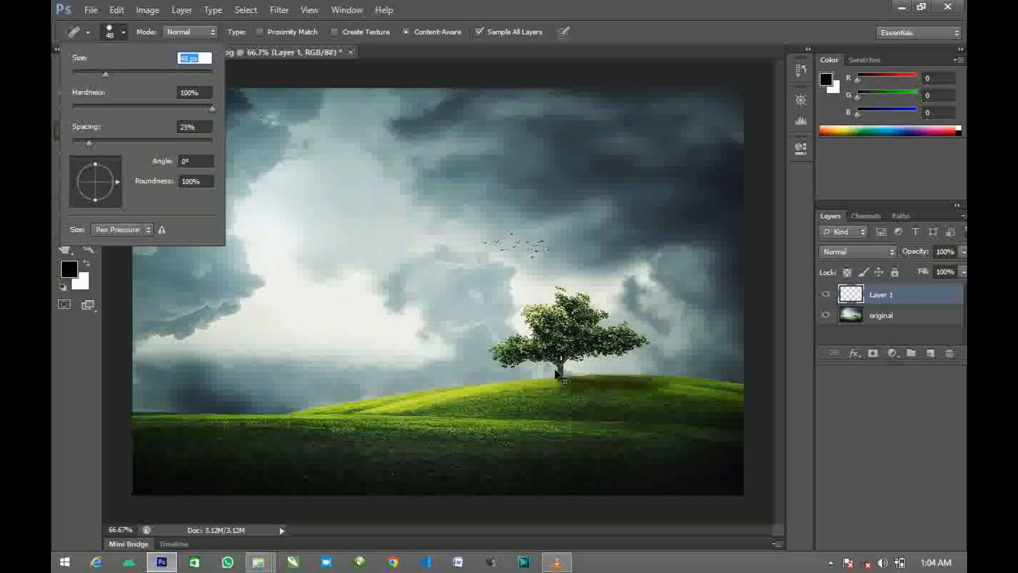
{"action": "key", "text": "ctrl+plus"}
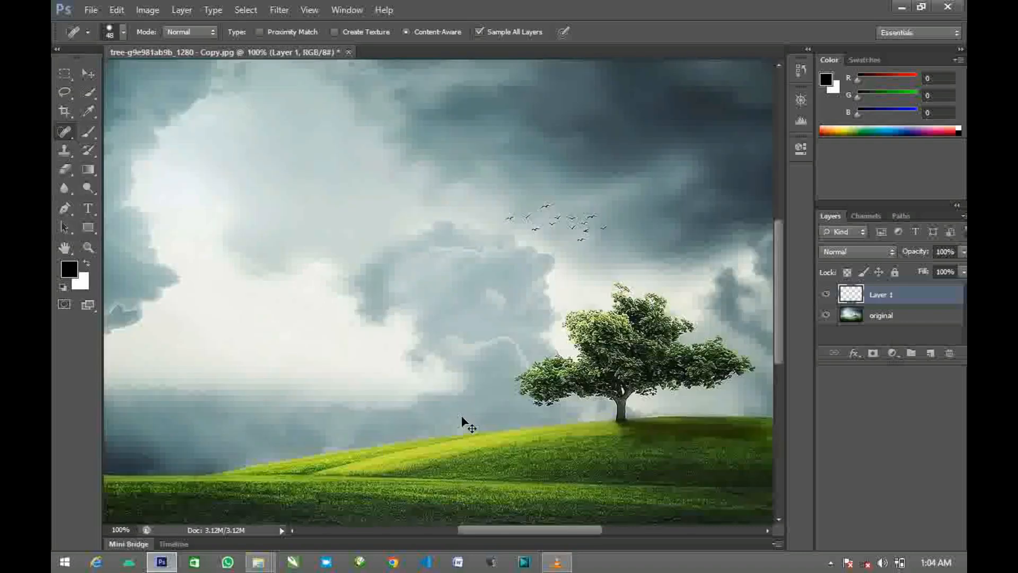
{"action": "key", "text": "ctrl+minus"}
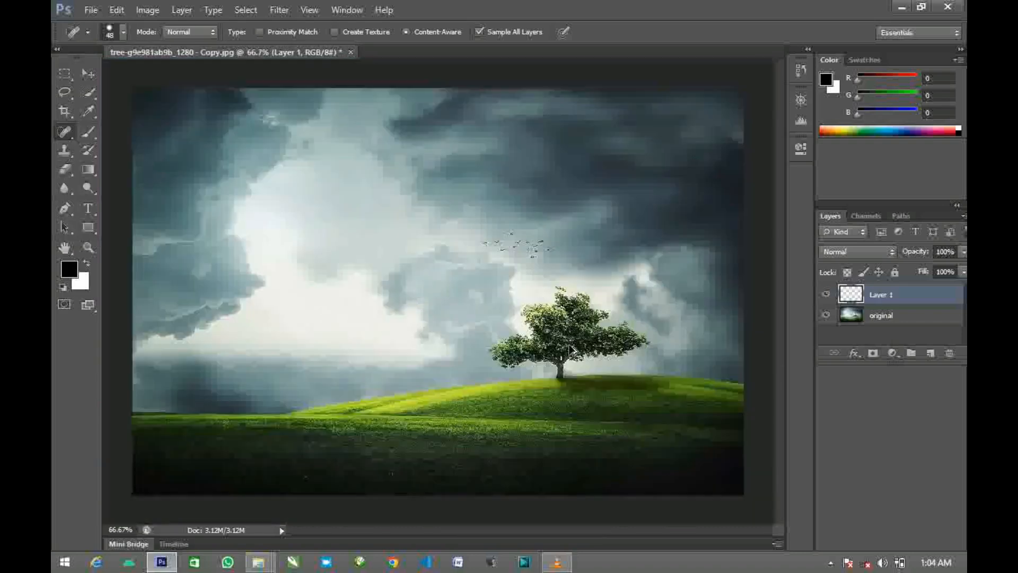
{"action": "scroll", "coordinate": [589, 340], "scroll_direction": "up", "scroll_amount": 5}
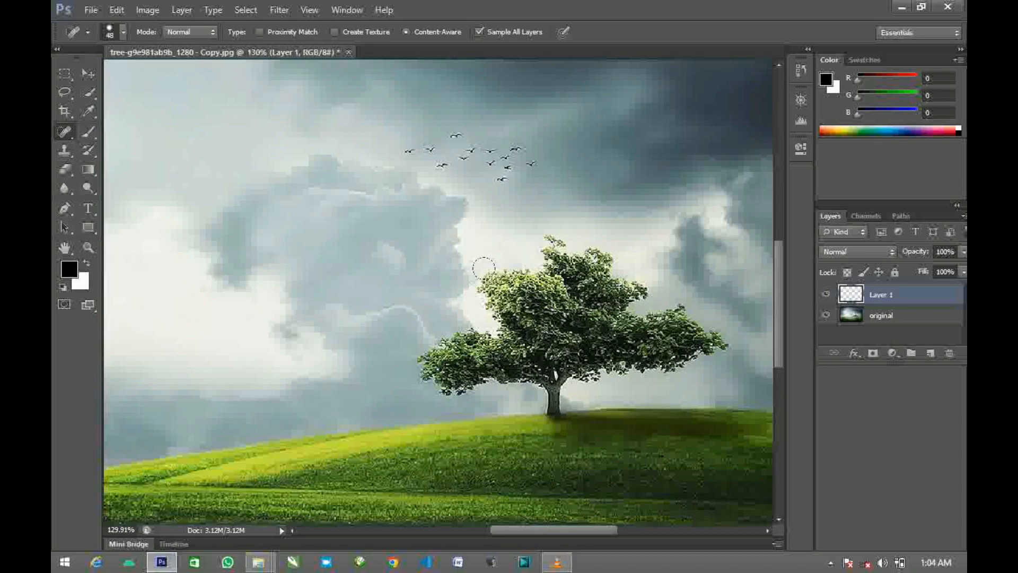
{"action": "mouse_move", "coordinate": [409, 354]}
{"action": "left_mouse_down"}
{"action": "mouse_move", "coordinate": [452, 274]}
{"action": "mouse_move", "coordinate": [530, 247]}
{"action": "mouse_move", "coordinate": [578, 246]}
{"action": "mouse_move", "coordinate": [631, 271]}
{"action": "mouse_move", "coordinate": [726, 347]}
{"action": "mouse_move", "coordinate": [594, 390]}
{"action": "mouse_move", "coordinate": [442, 386]}
{"action": "mouse_move", "coordinate": [456, 348]}
{"action": "mouse_move", "coordinate": [535, 326]}
{"action": "mouse_move", "coordinate": [657, 324]}
{"action": "mouse_move", "coordinate": [583, 297]}
{"action": "mouse_move", "coordinate": [477, 312]}
{"action": "mouse_move", "coordinate": [573, 300]}
{"action": "left_mouse_up"}
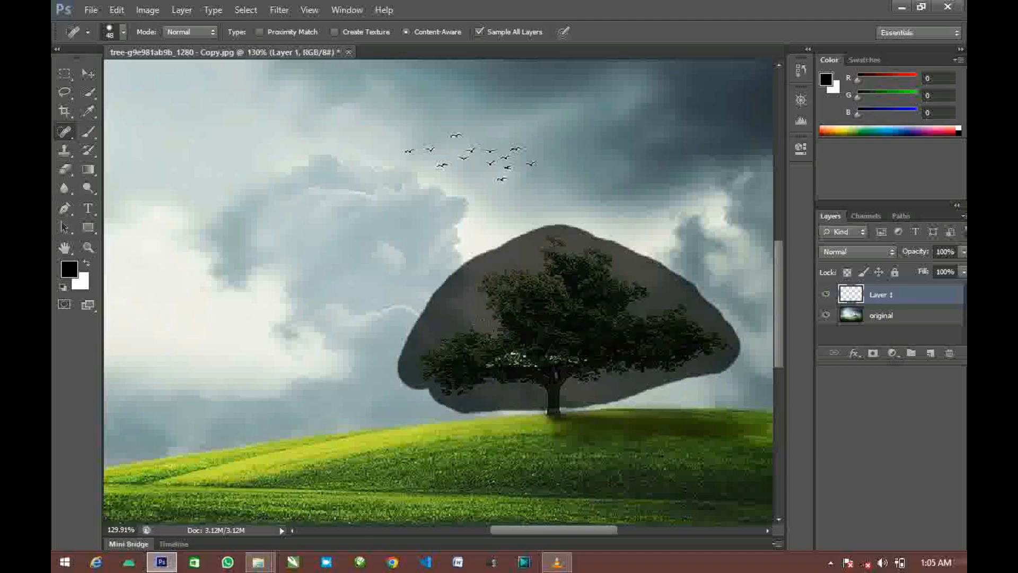
{"action": "left_click_drag", "start_coordinate": [487, 359], "coordinate": [581, 359]}
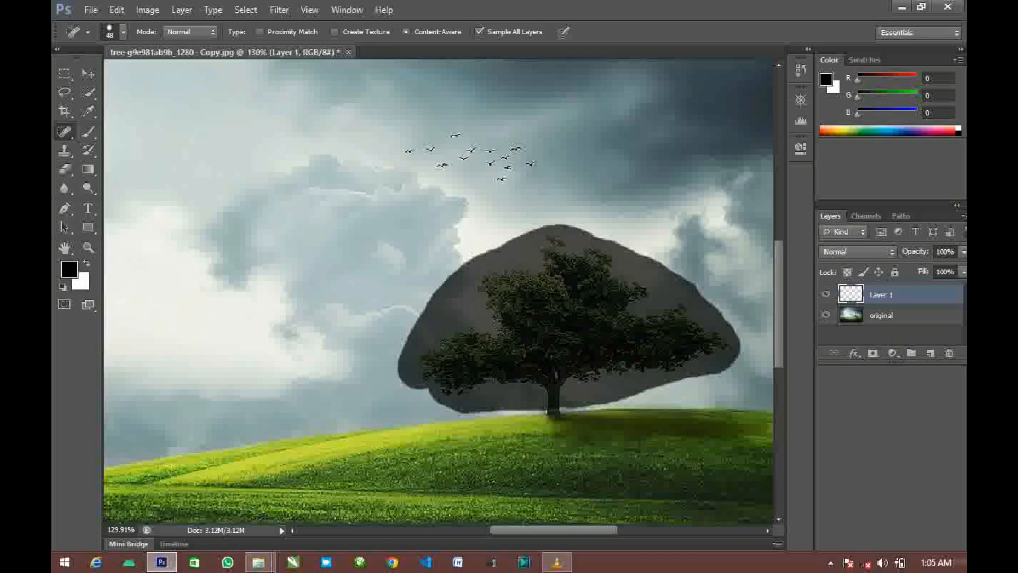
{"action": "mouse_move", "coordinate": [551, 324]}
{"action": "left_mouse_down"}
{"action": "mouse_move", "coordinate": [585, 293]}
{"action": "mouse_move", "coordinate": [571, 302]}
{"action": "mouse_move", "coordinate": [584, 321]}
{"action": "left_mouse_up"}
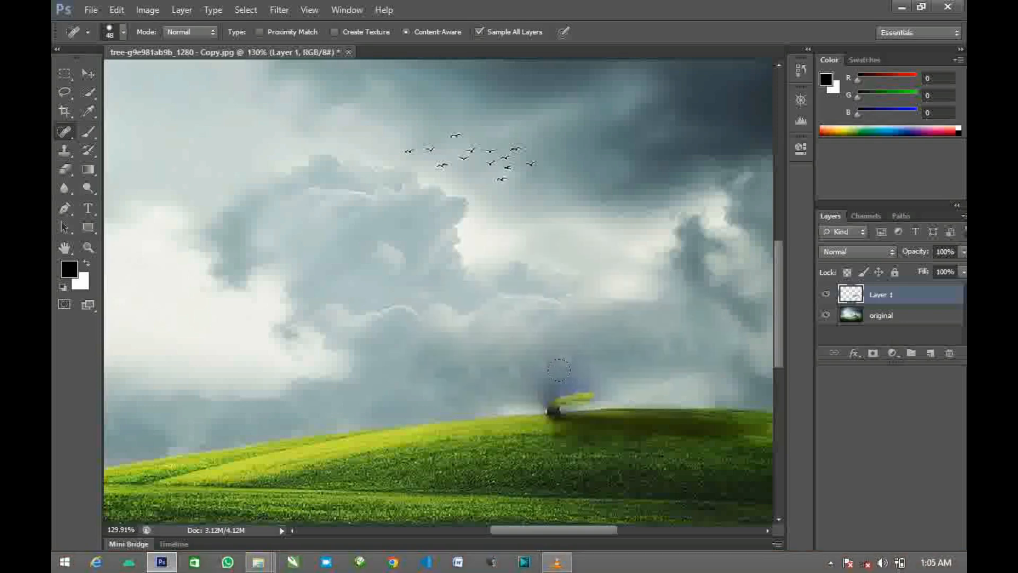
- Heal away the leftover trunk stump and stray grass patch above the hill's edge
{"action": "scroll", "coordinate": [581, 399], "scroll_direction": "left", "scroll_amount": 4}
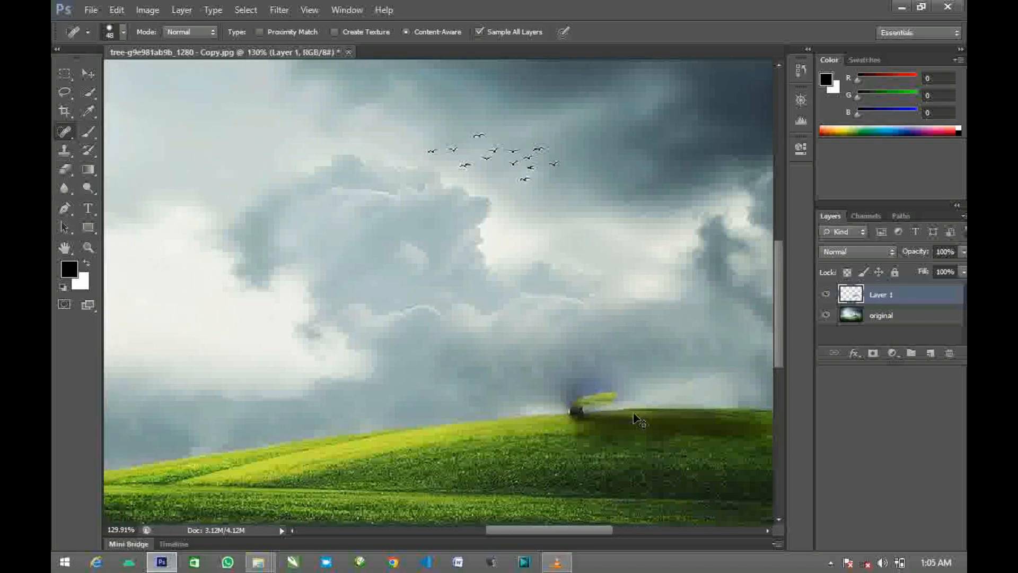
{"action": "scroll", "coordinate": [637, 395], "scroll_direction": "up", "scroll_amount": 4}
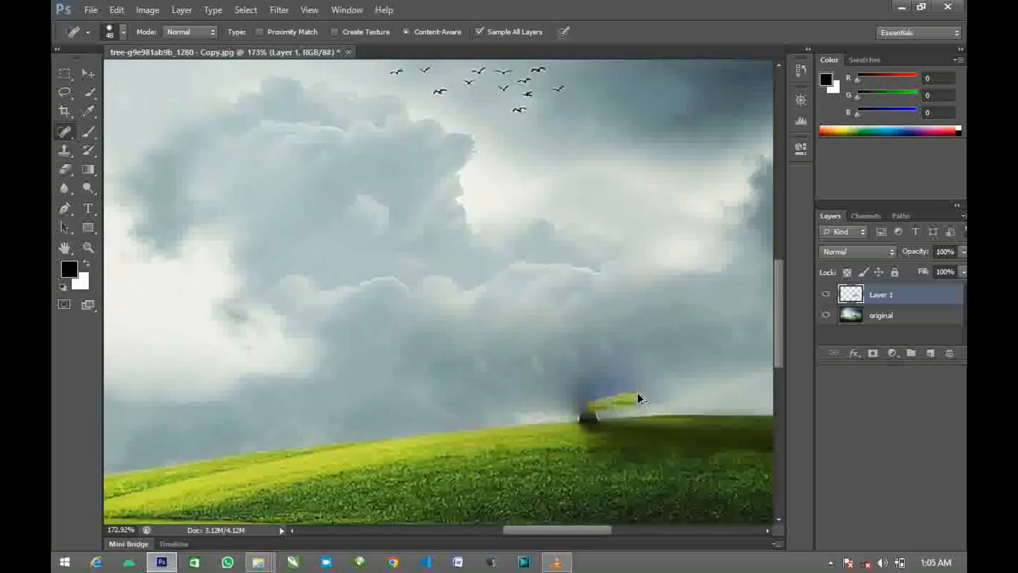
{"action": "mouse_move", "coordinate": [647, 374]}
{"action": "left_mouse_down"}
{"action": "mouse_move", "coordinate": [559, 378]}
{"action": "mouse_move", "coordinate": [552, 357]}
{"action": "mouse_move", "coordinate": [554, 393]}
{"action": "mouse_move", "coordinate": [537, 359]}
{"action": "left_mouse_up"}
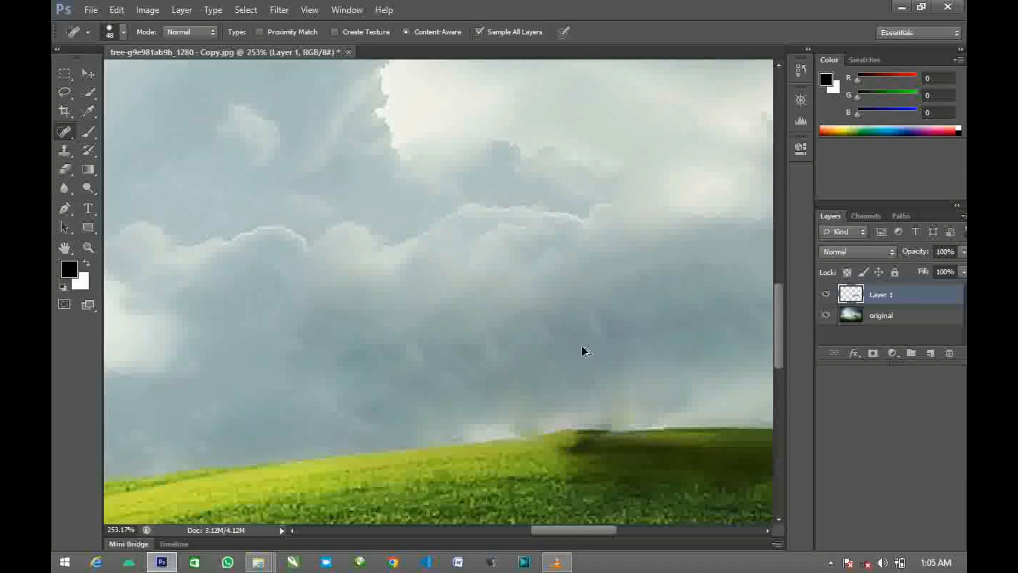
- Compare the image with and without the retouching by hiding and showing the healing layer
{"action": "scroll", "coordinate": [584, 352], "scroll_direction": "down", "scroll_amount": 6}
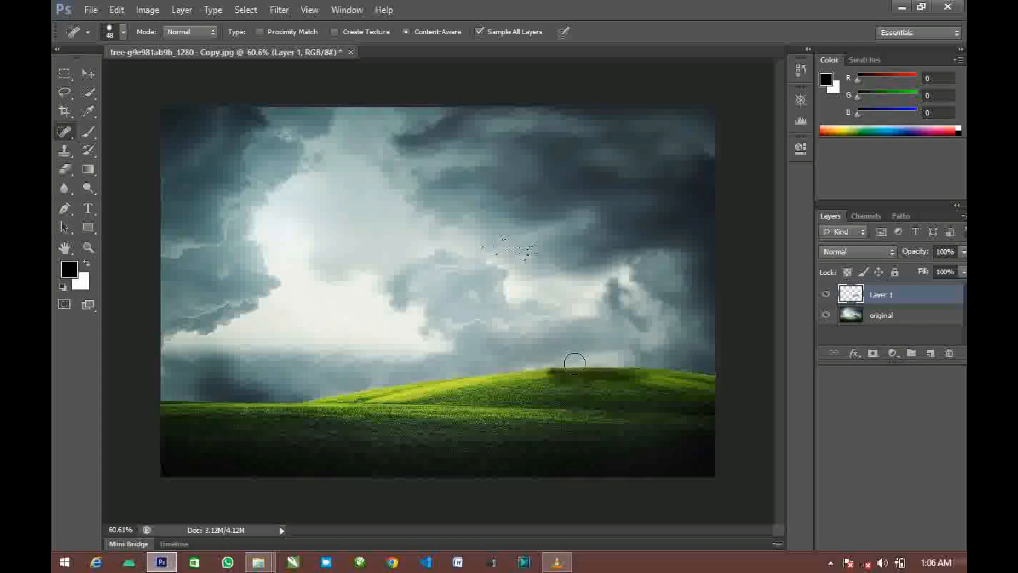
{"action": "left_click", "coordinate": [826, 295]}
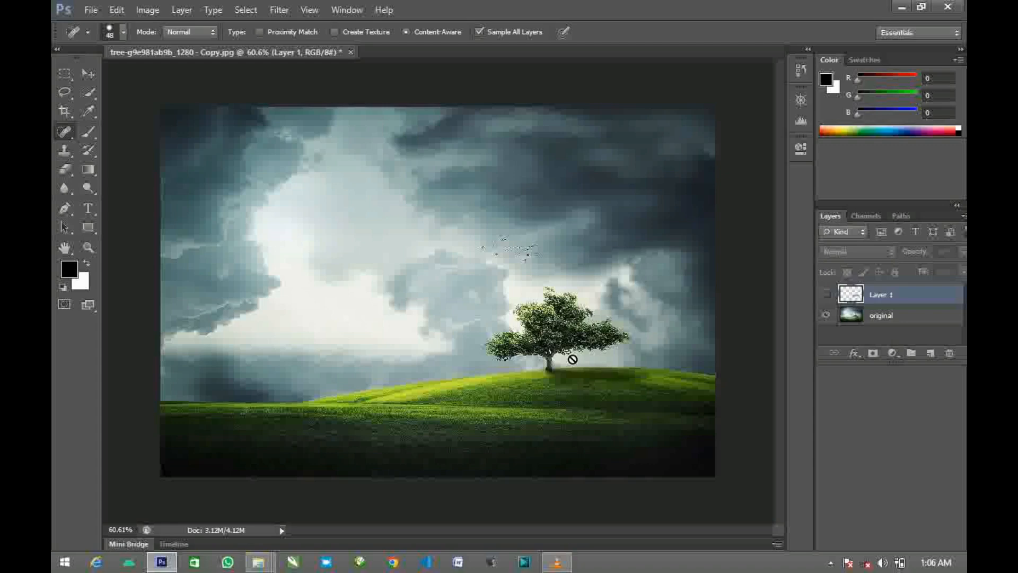
{"action": "left_click", "coordinate": [827, 295]}
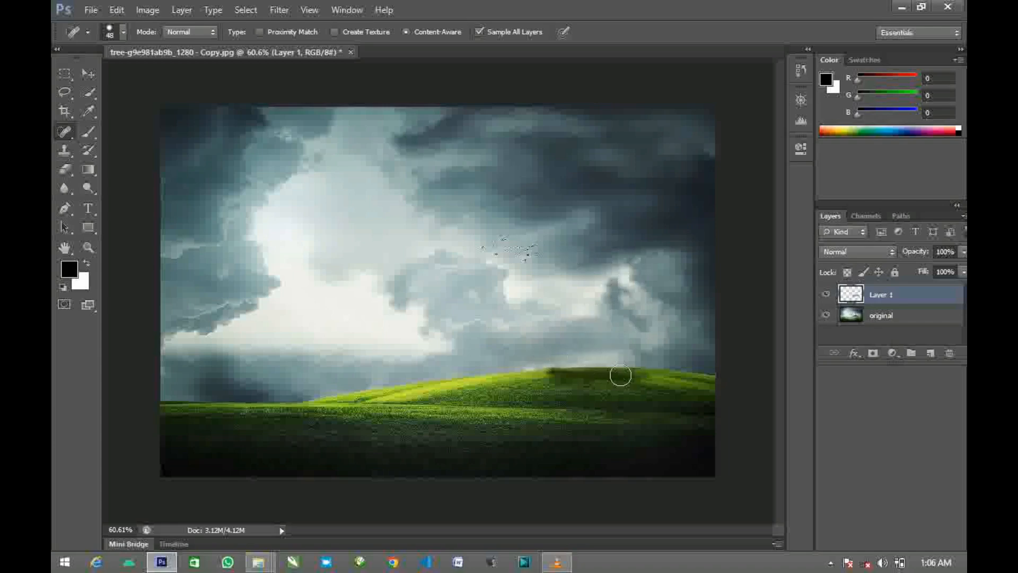
- Save the layered document in the assets folder as "t1" in Photoshop (PSD) format
{"action": "left_click", "coordinate": [91, 10]}
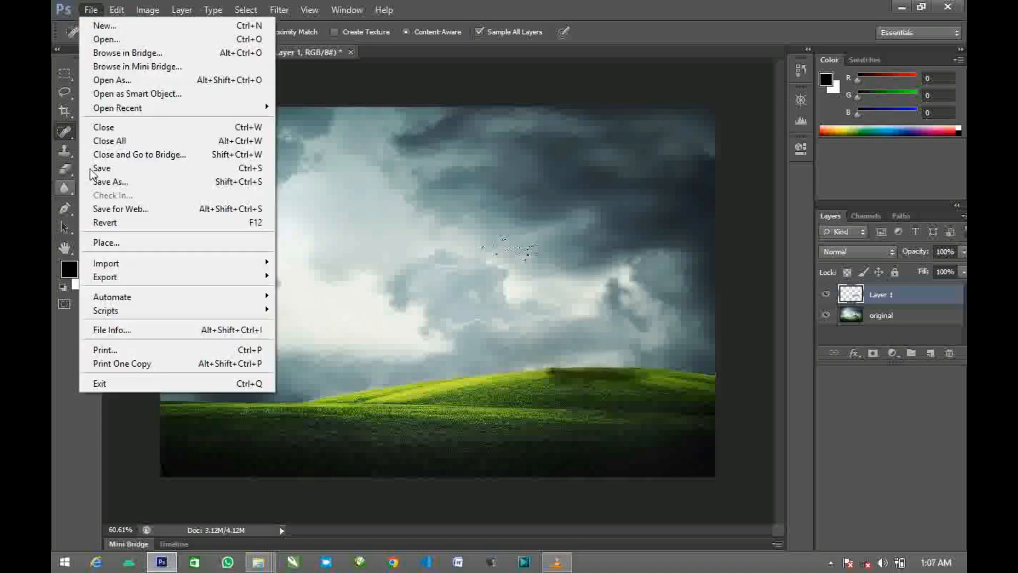
{"action": "left_click", "coordinate": [136, 183]}
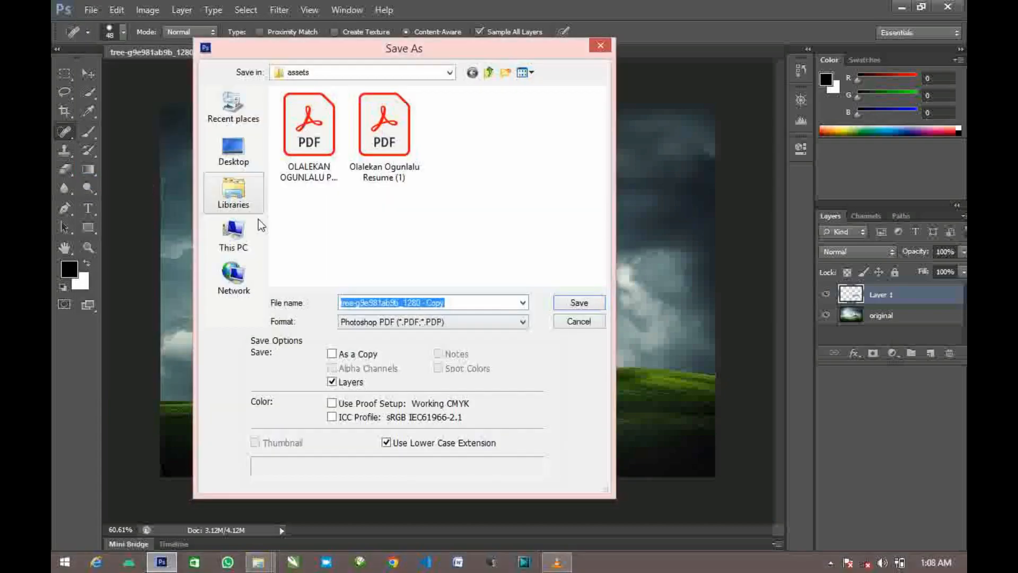
{"action": "left_click", "coordinate": [443, 321]}
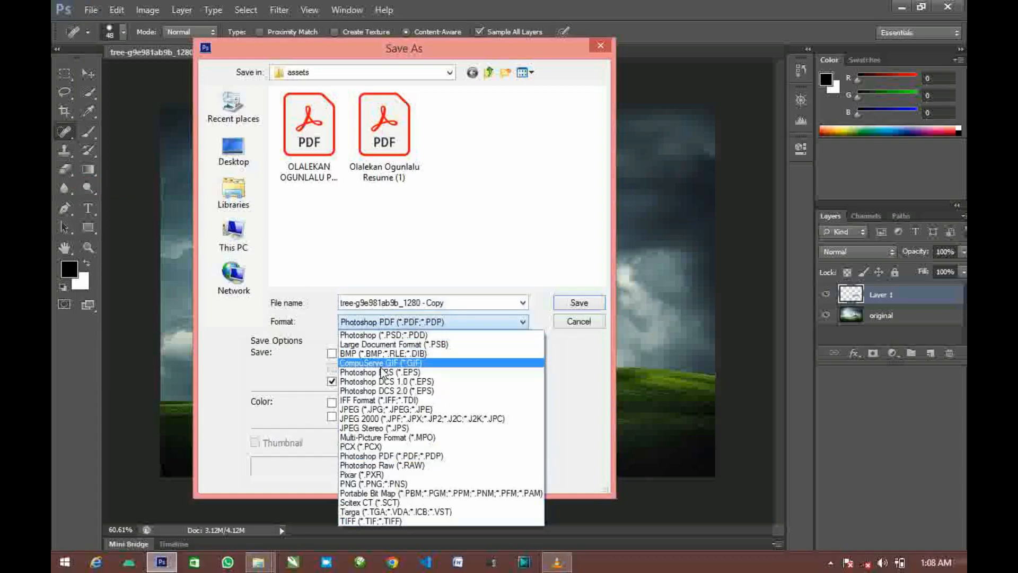
{"action": "left_click", "coordinate": [401, 337]}
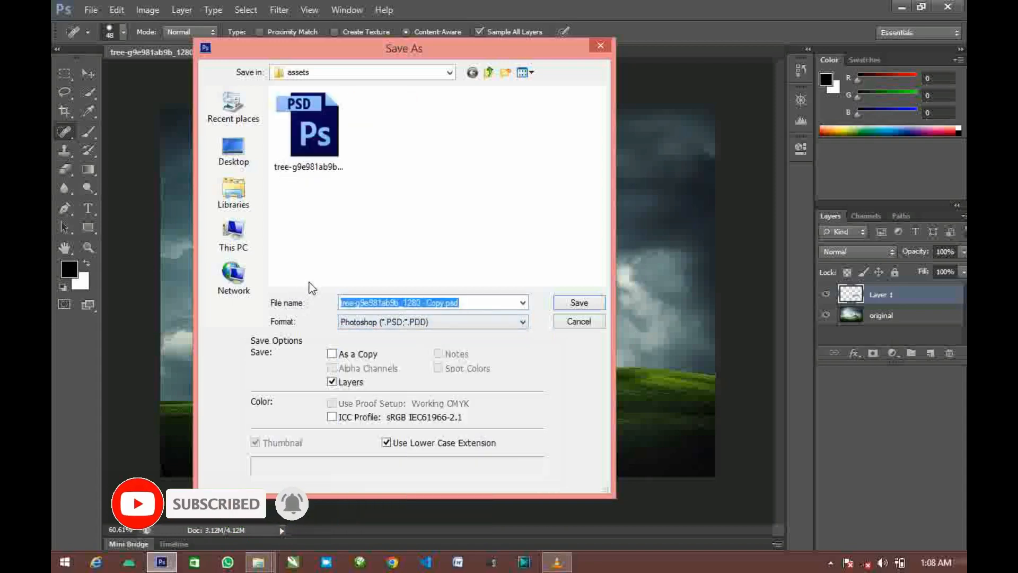
{"action": "type", "text": "t1"}
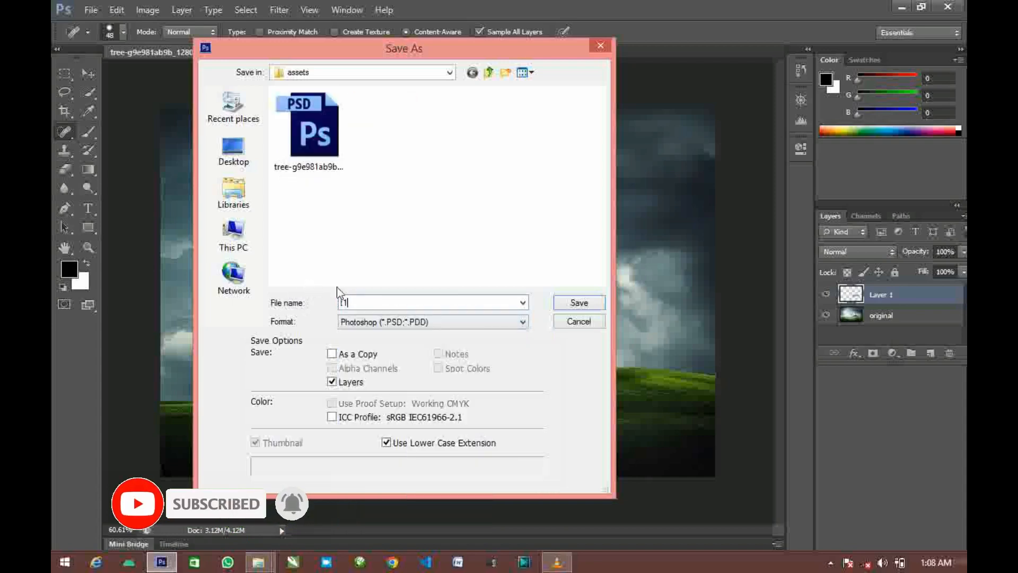
{"action": "left_click", "coordinate": [579, 303]}
{"action": "left_click", "coordinate": [667, 166]}
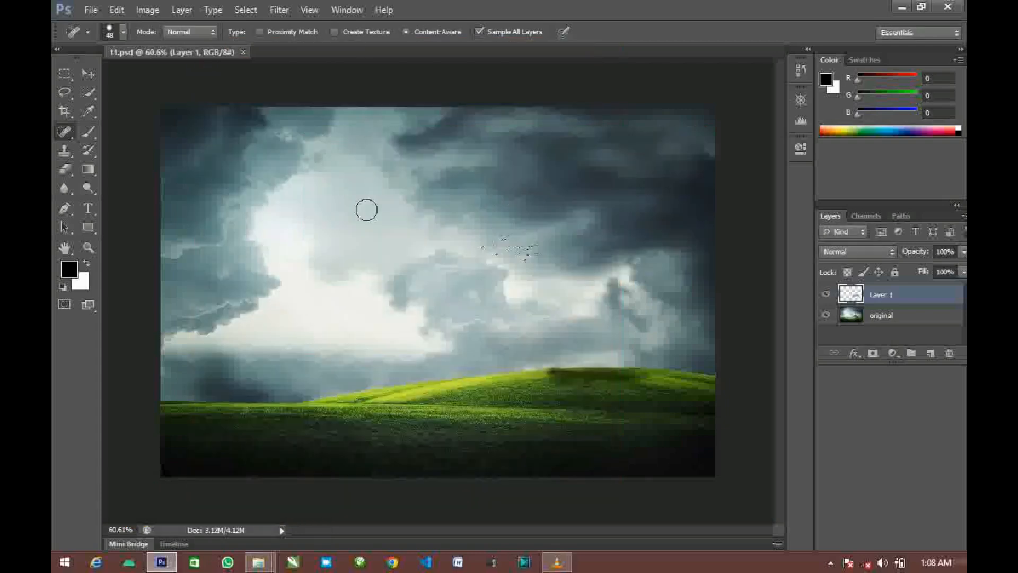
- Check the assets folder in File Explorer for the saved t1 file and return to Photoshop
{"action": "mouse_move", "coordinate": [258, 562]}
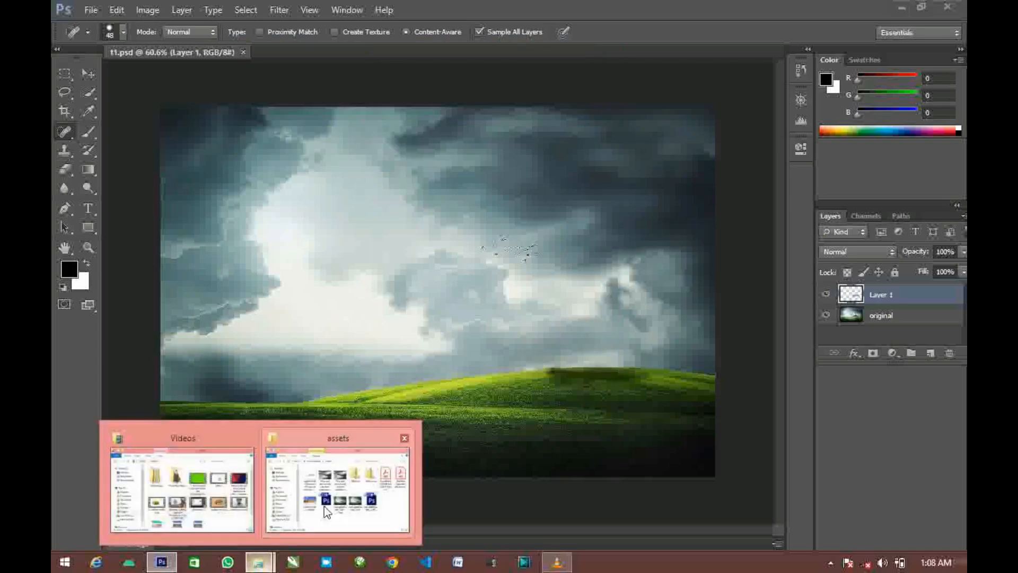
{"action": "left_click", "coordinate": [341, 485]}
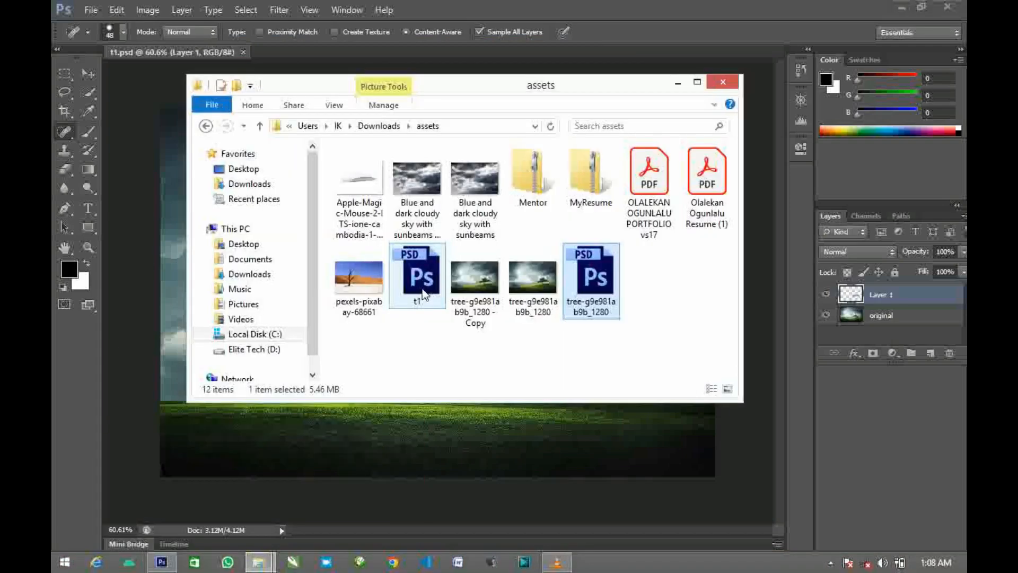
{"action": "left_click", "coordinate": [128, 310]}
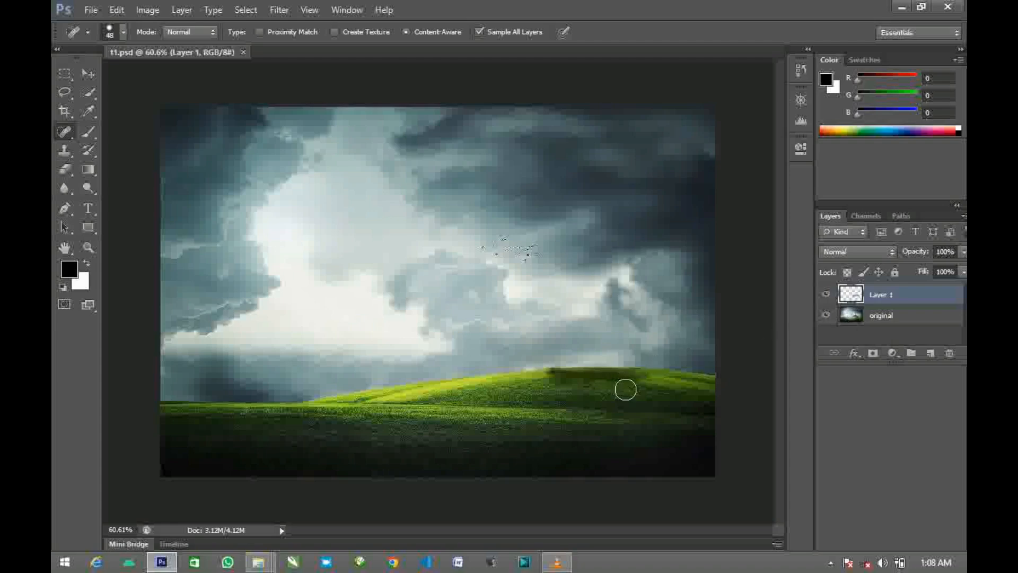
{"action": "left_click", "coordinate": [415, 300]}
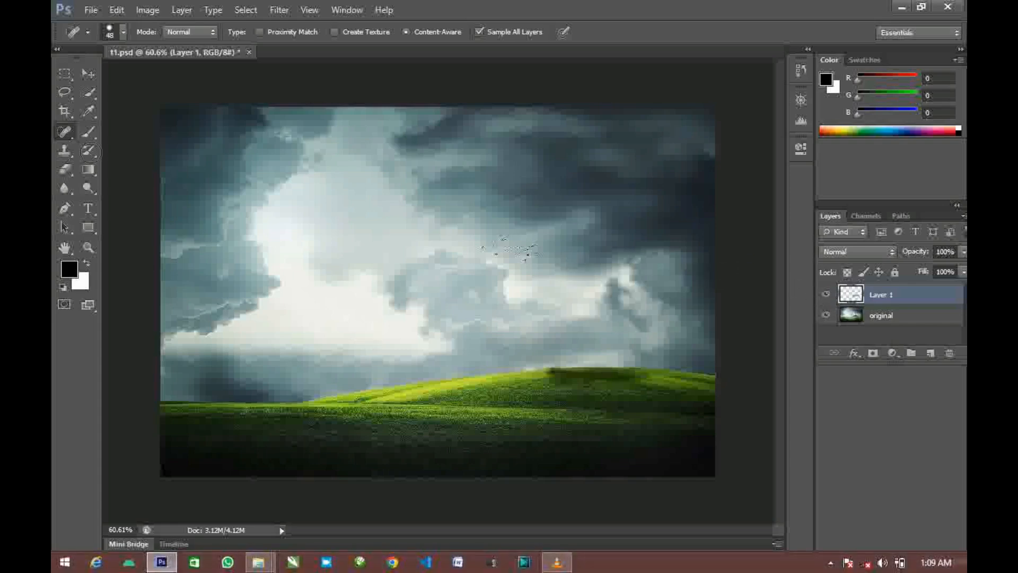
{"action": "left_click", "coordinate": [91, 12]}
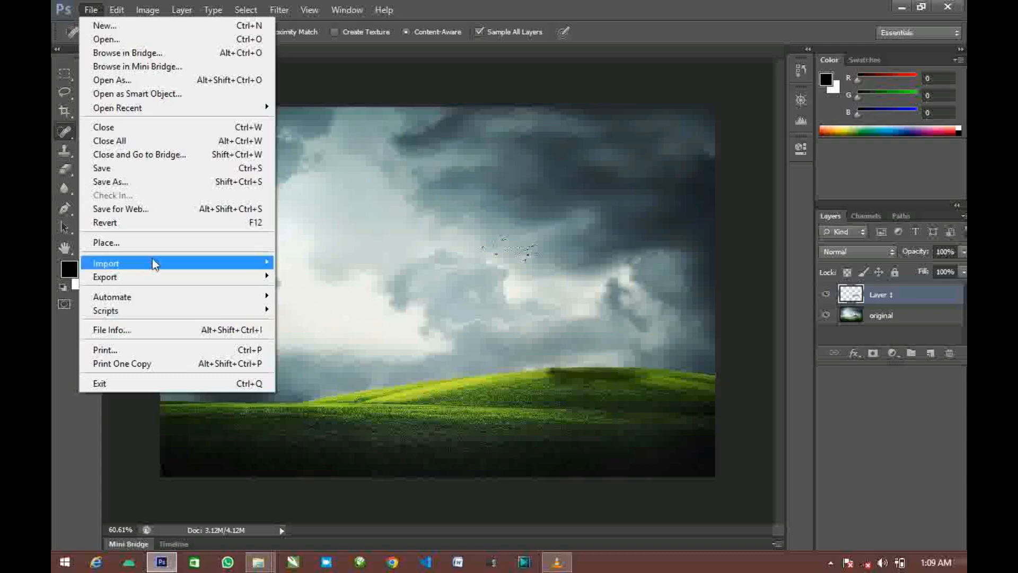
{"action": "left_click", "coordinate": [171, 181]}
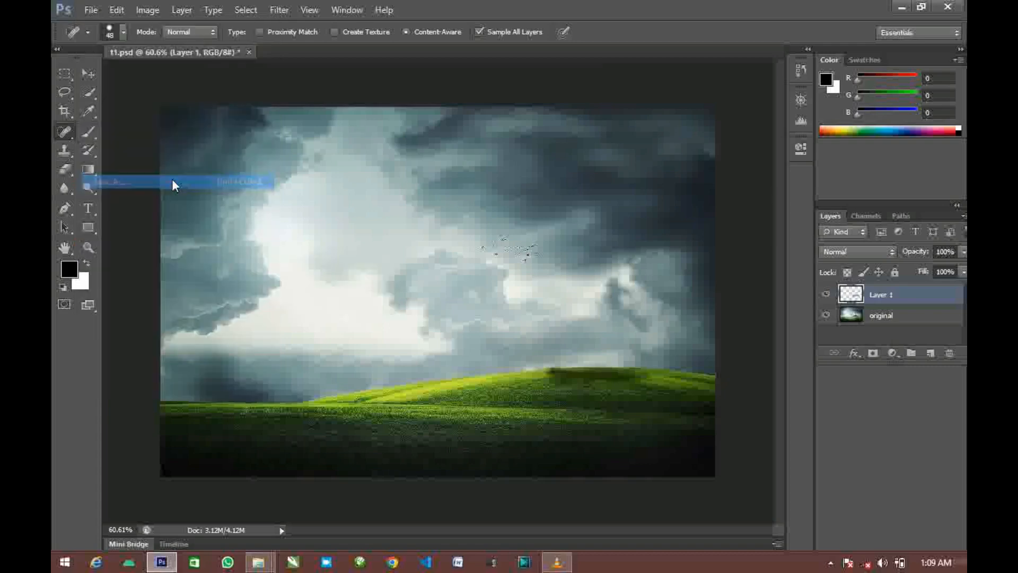
{"action": "left_click", "coordinate": [424, 321]}
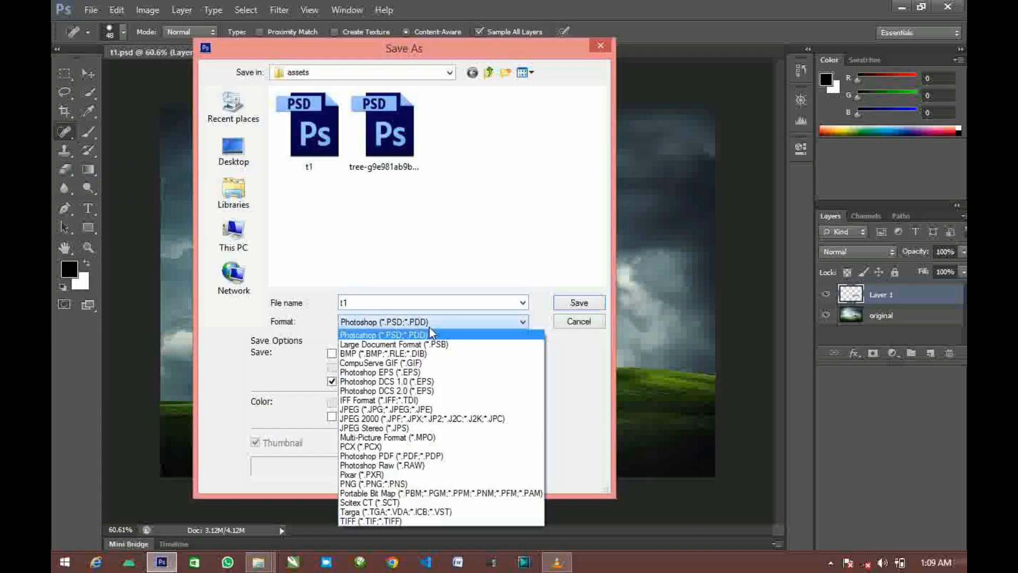
{"action": "left_click", "coordinate": [419, 409]}
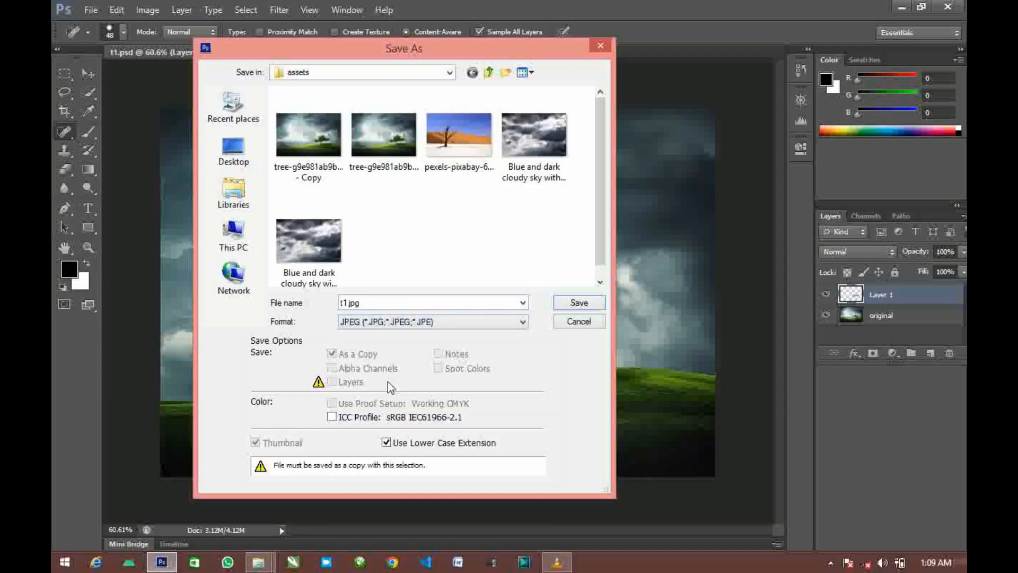
{"action": "left_click", "coordinate": [404, 323]}
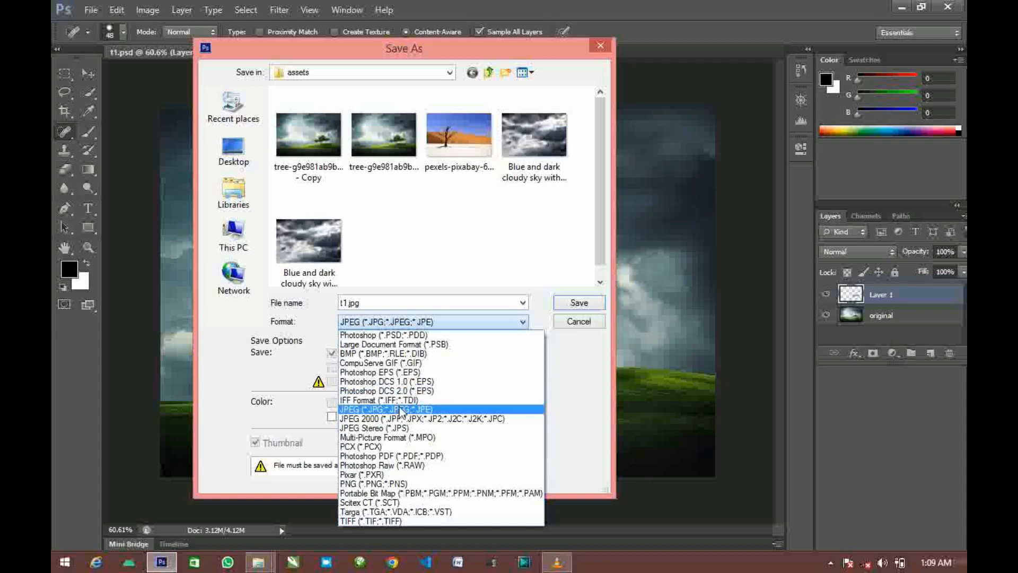
{"action": "left_click", "coordinate": [589, 325]}
{"action": "left_click", "coordinate": [590, 326]}
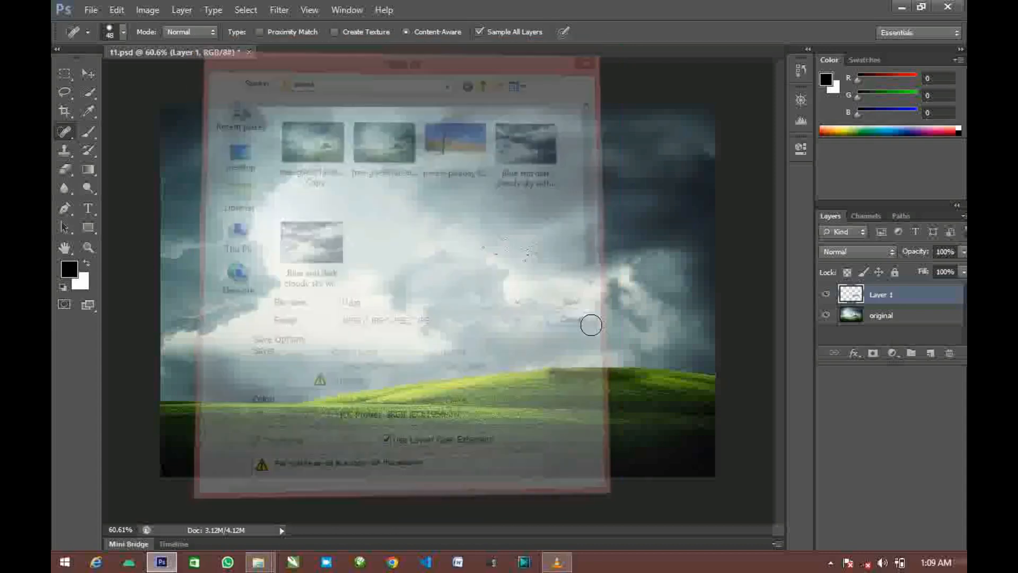